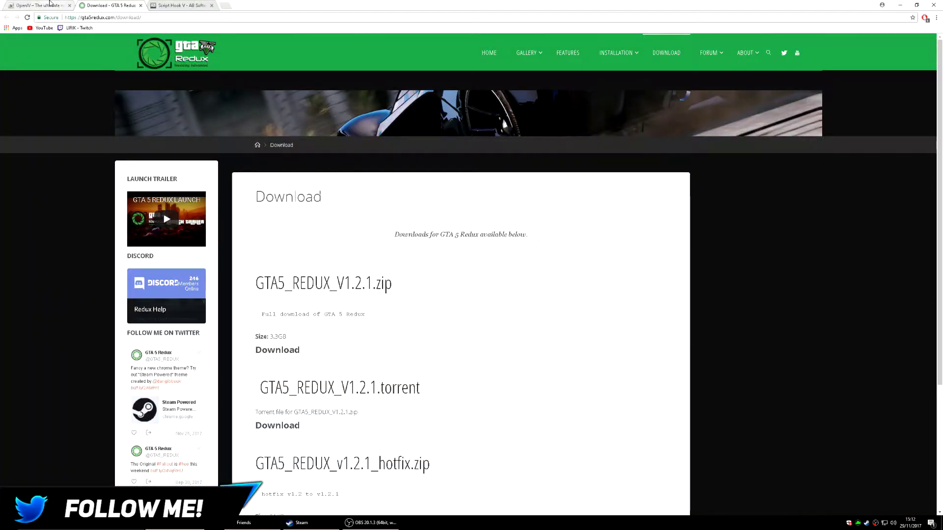
- Switch Chrome to the OpenIV website tab with the OpenIV 2.9.1 download
left_click(45, 3)
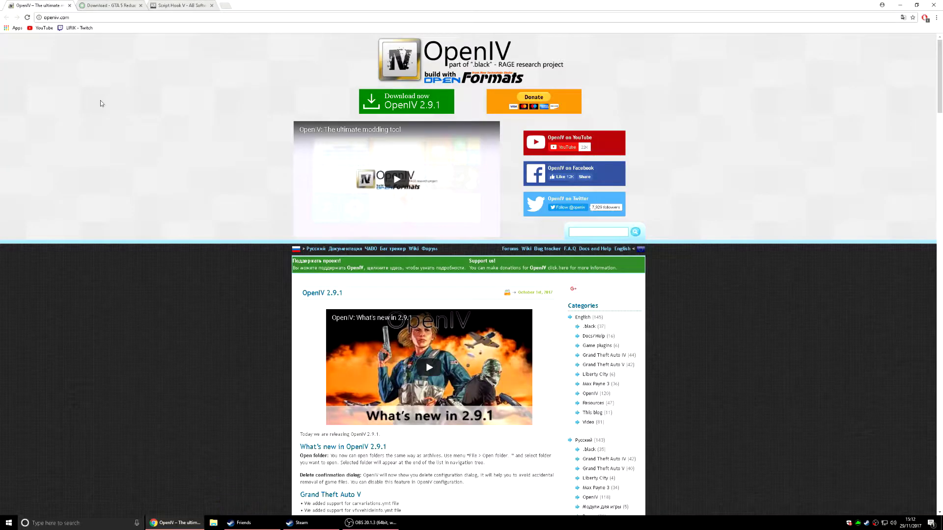
- Download ovisetup.exe from openiv.com and the Script Hook V zip, ending on the Redux tab
left_click(401, 105)
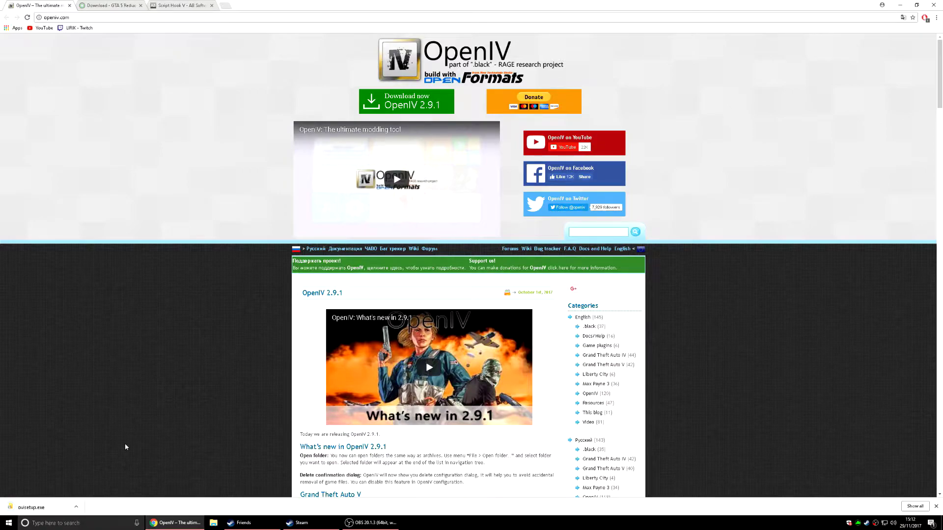
left_click(101, 6)
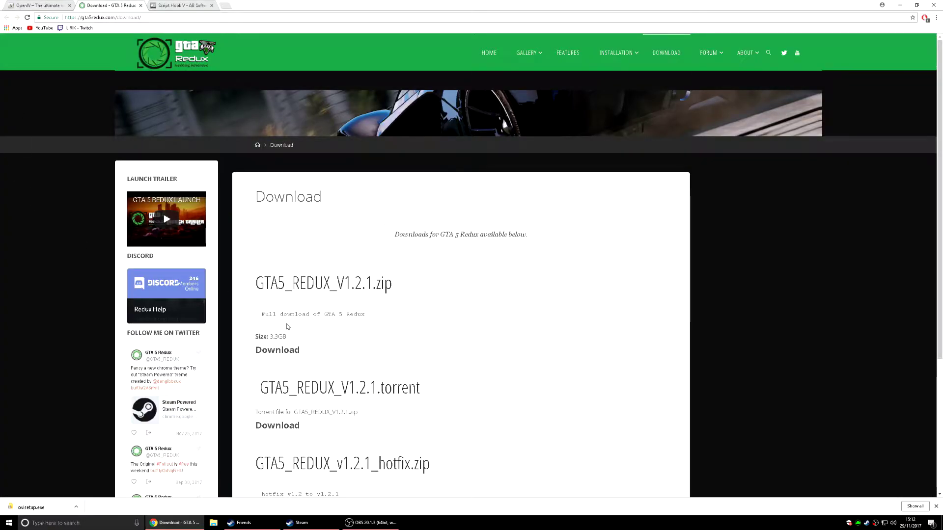
left_click(179, 5)
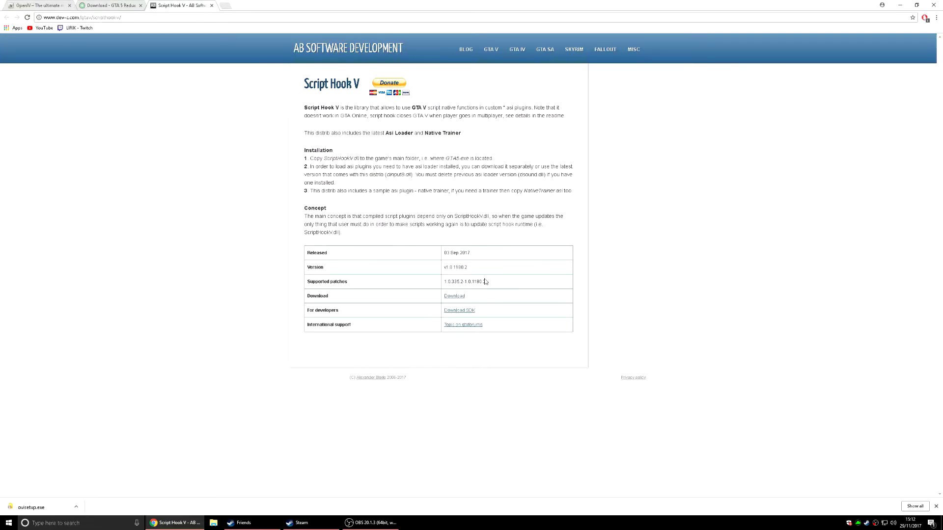
left_click(454, 296)
left_click(125, 6)
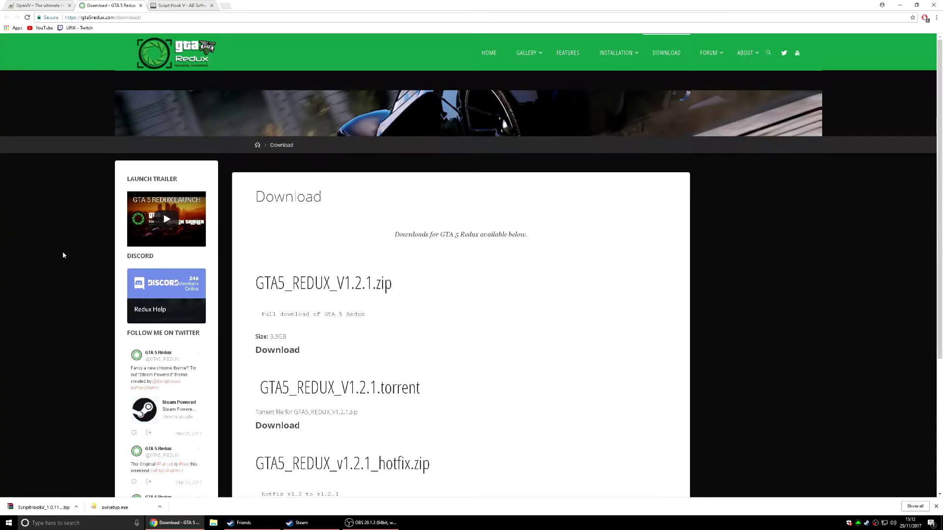
- Start the GTA5_REDUX_V1.2.1.zip download and check its 3GB size
scroll(64, 255, "down", 2)
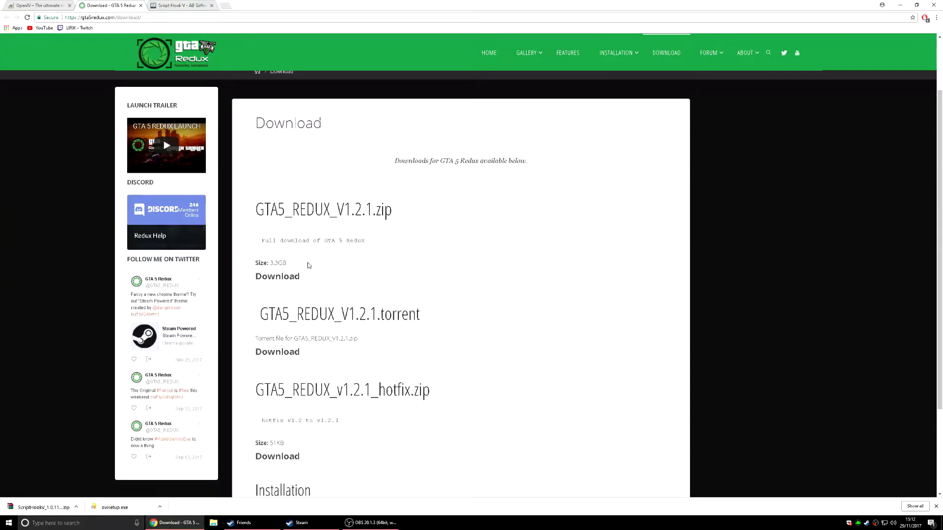
scroll(311, 262, "up", 1)
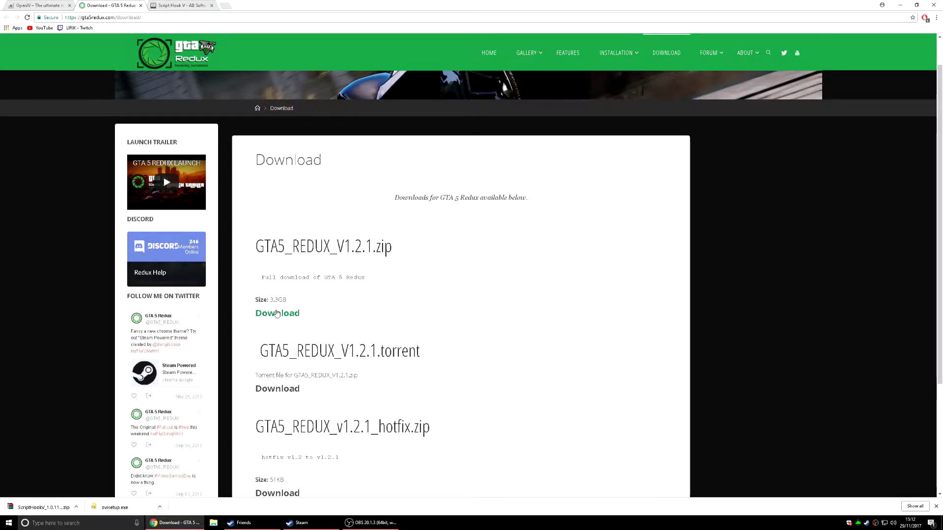
left_click(276, 313)
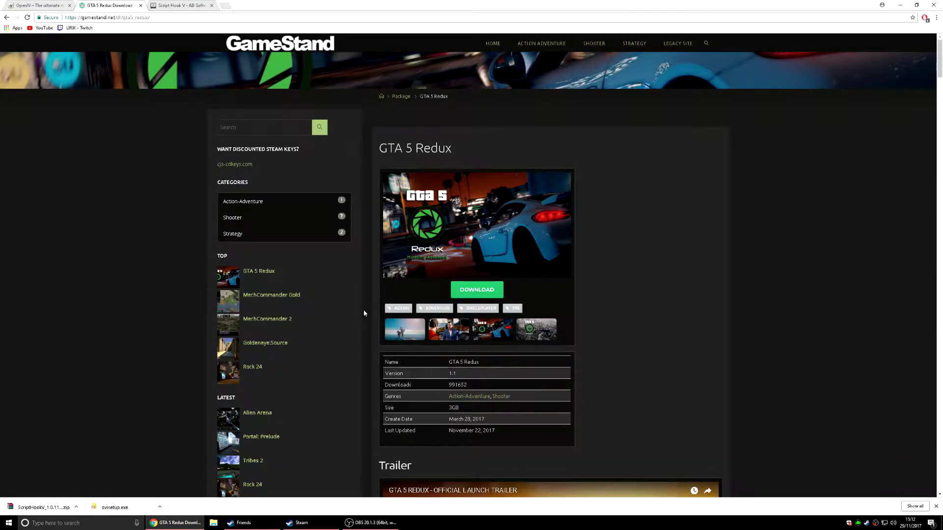
scroll(363, 313, "down", 3)
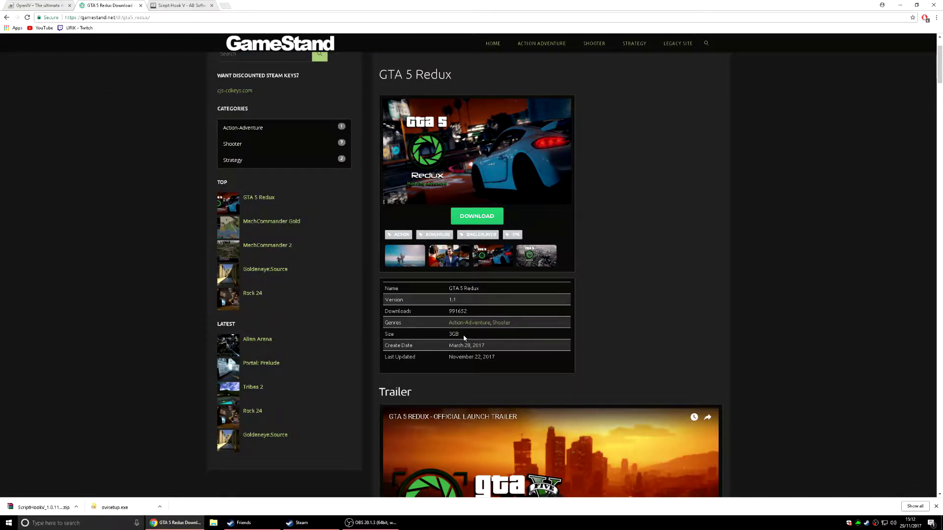
left_click_drag(442, 333, 461, 334)
left_click(447, 335)
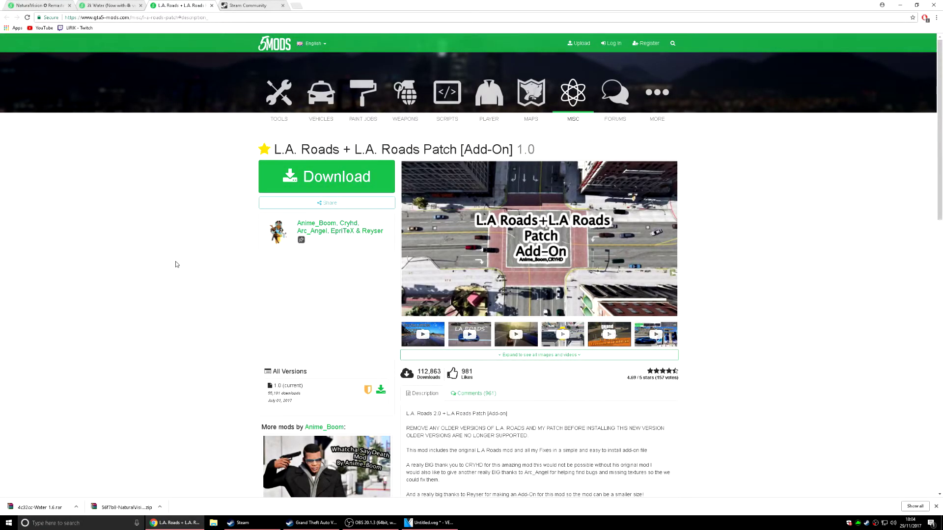
- Look over the NaturalVision Remastered and 2k Water mod pages
left_click(34, 4)
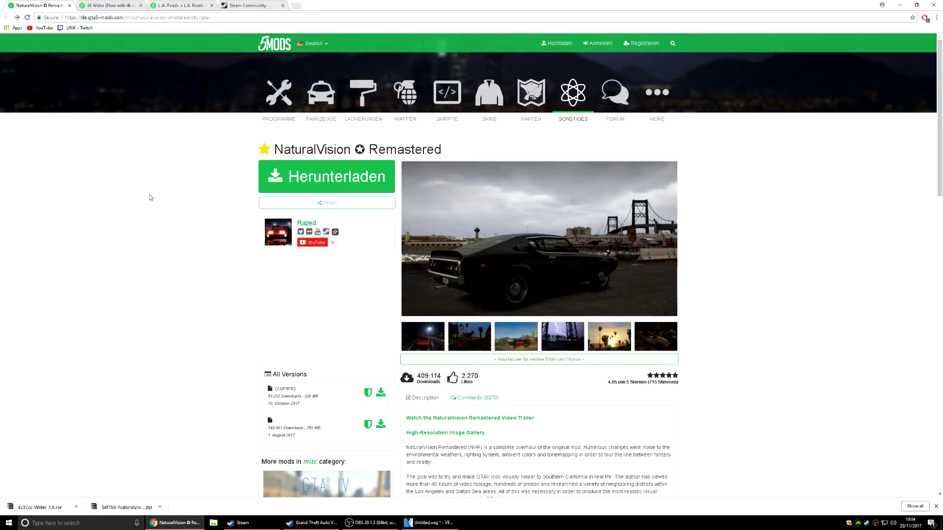
left_click_drag(277, 148, 442, 149)
left_click(204, 163)
left_click(118, 4)
left_click_drag(257, 149, 378, 149)
left_click(378, 149)
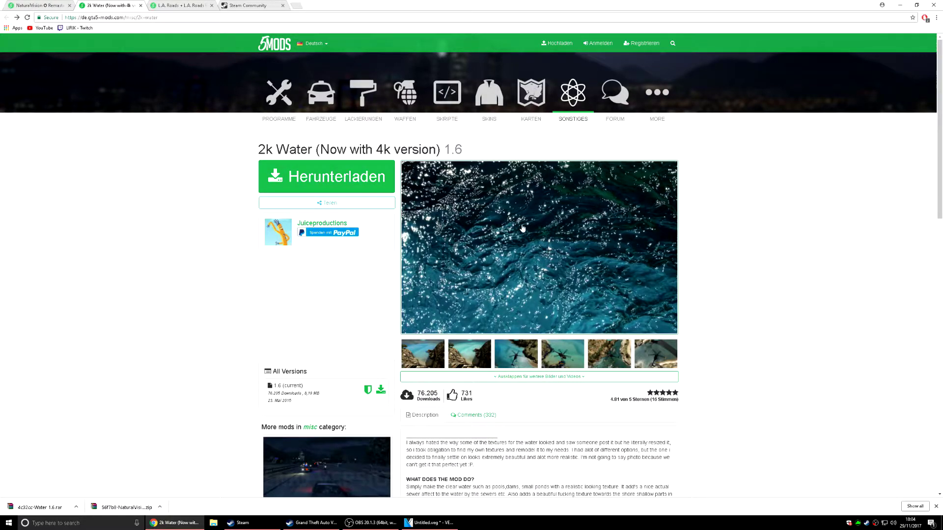
- Review the L.A. Roads mod page and open its MEGA download
left_click(162, 4)
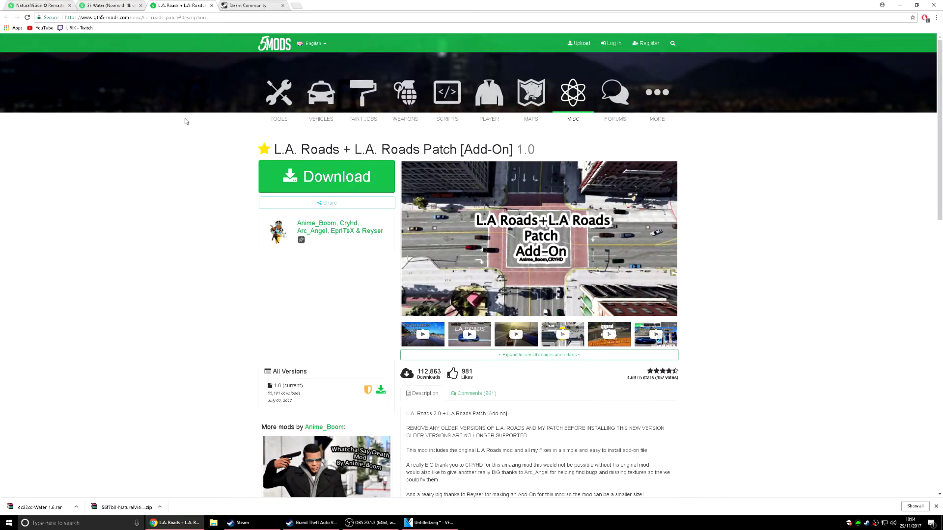
left_click_drag(259, 150, 349, 150)
left_click(235, 156)
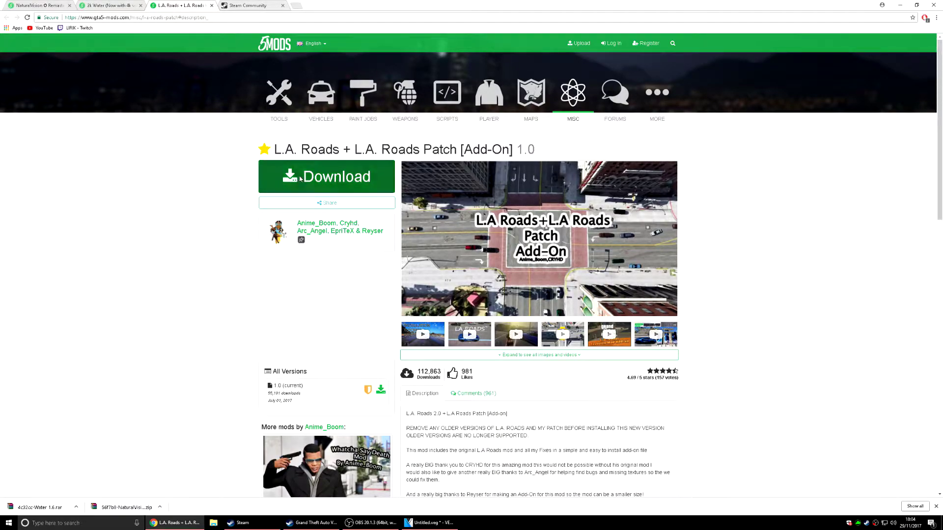
left_click(300, 179)
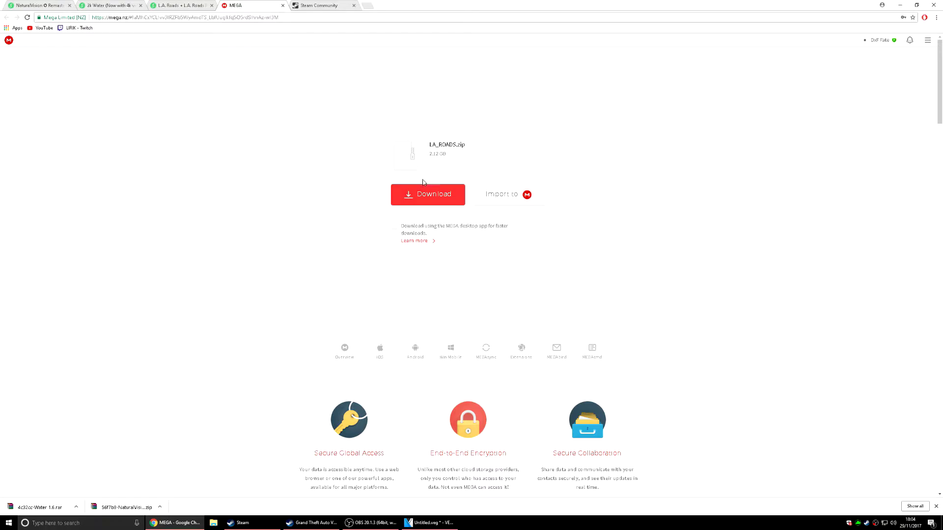
- Download LA_ROADS.zip from MEGA and the visual overhaul mod file from darkmyre.net
left_click(425, 195)
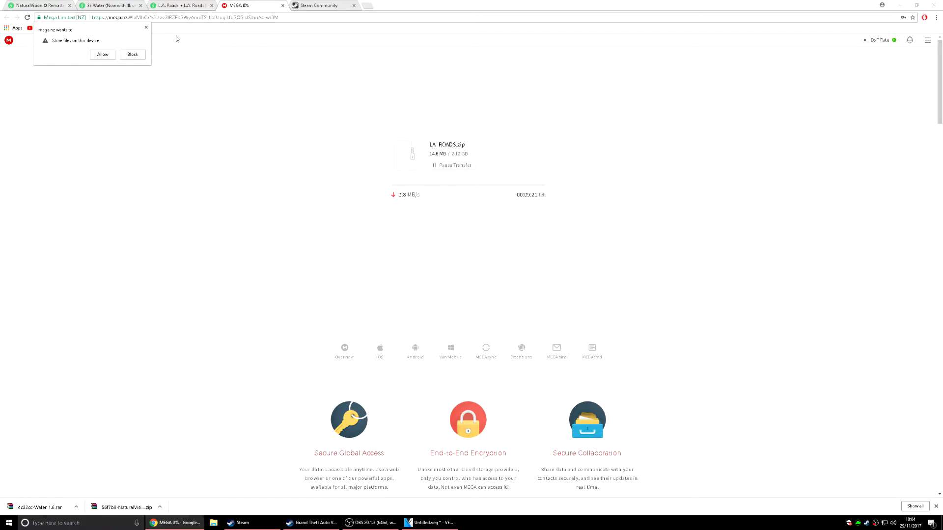
left_click(146, 28)
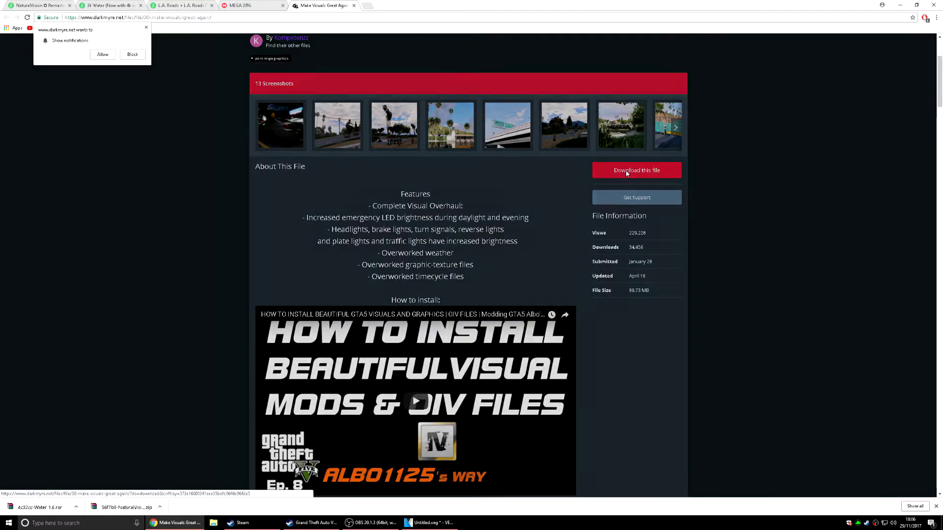
left_click(636, 170)
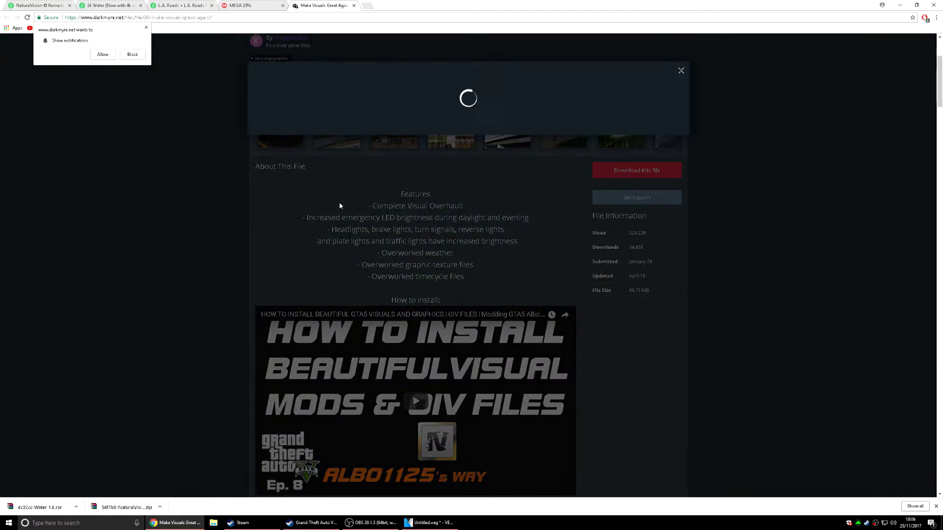
left_click(282, 231)
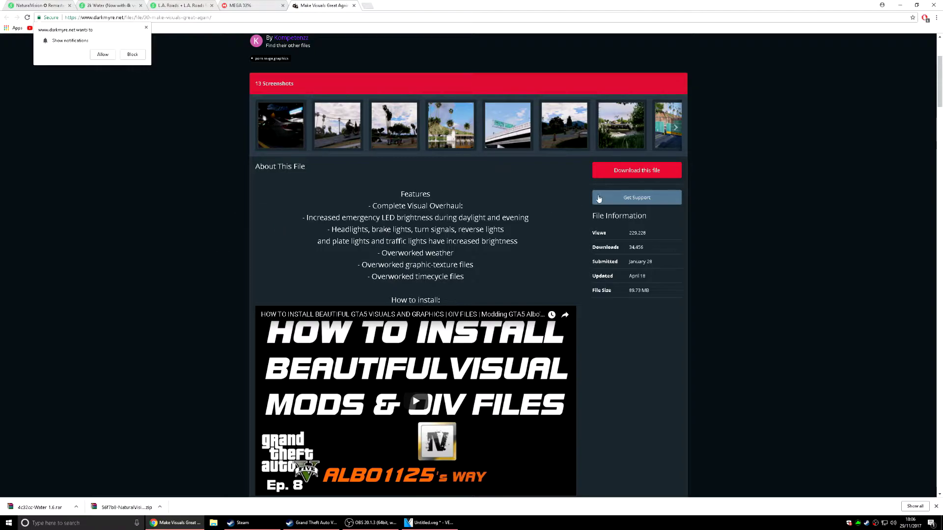
left_click(621, 171)
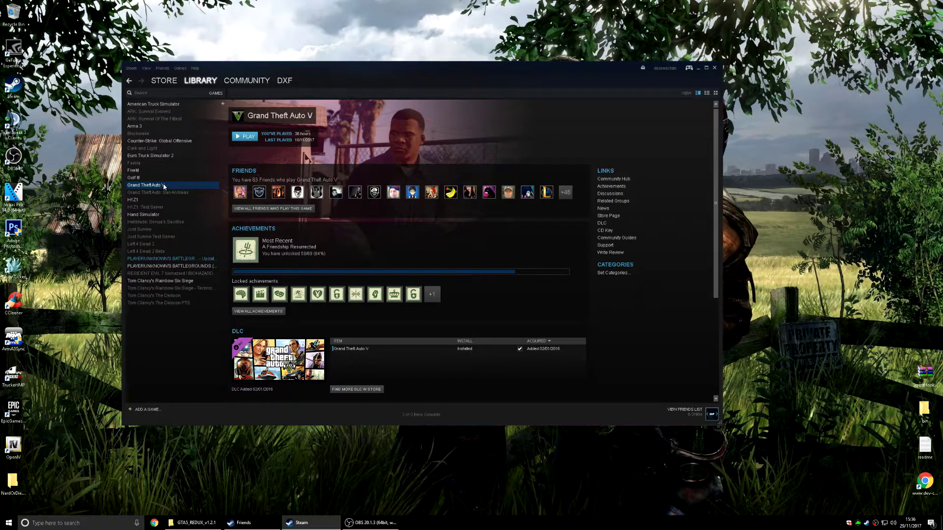
- Open Grand Theft Auto V's install folder via Properties > Local Files > Browse Local Files
right_click(165, 186)
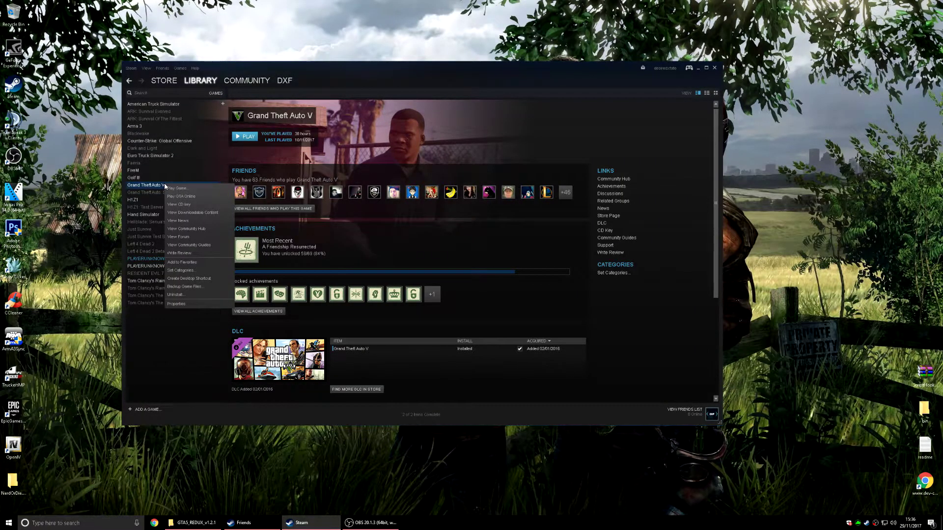
left_click(172, 304)
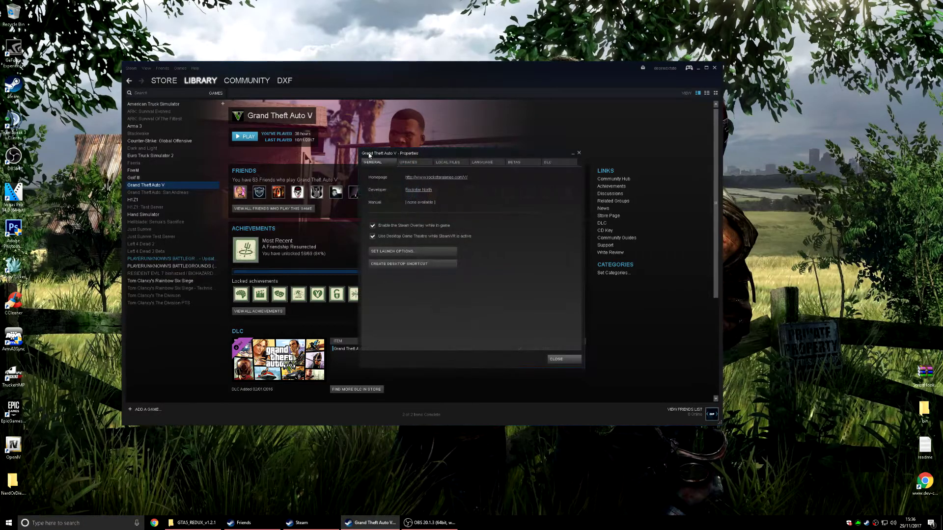
left_click(444, 164)
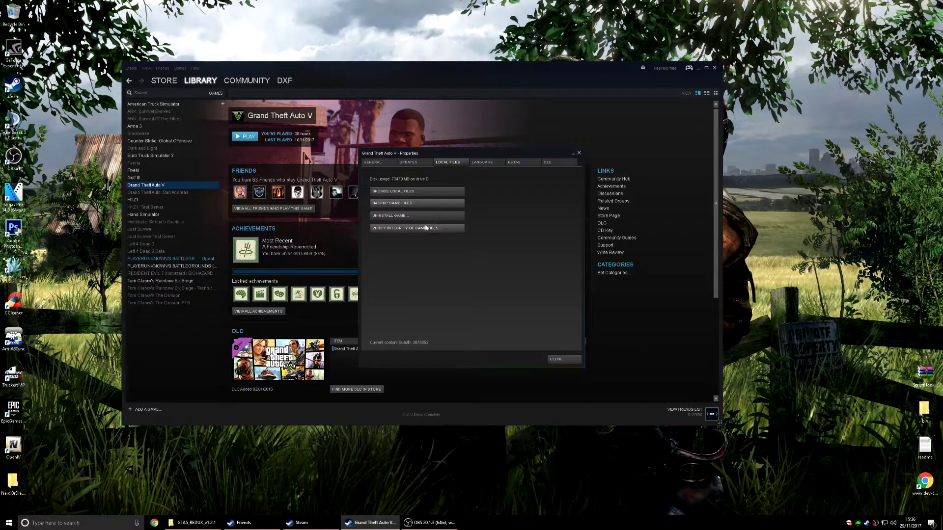
left_click(412, 192)
left_click(465, 192)
- Create a new folder named 'mods' inside the Grand Theft Auto V folder
left_click(579, 152)
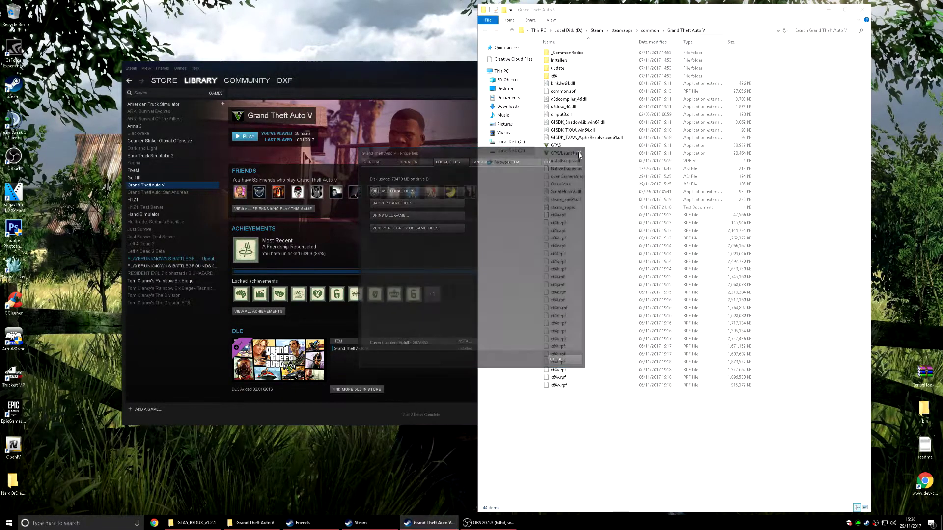
left_click(698, 68)
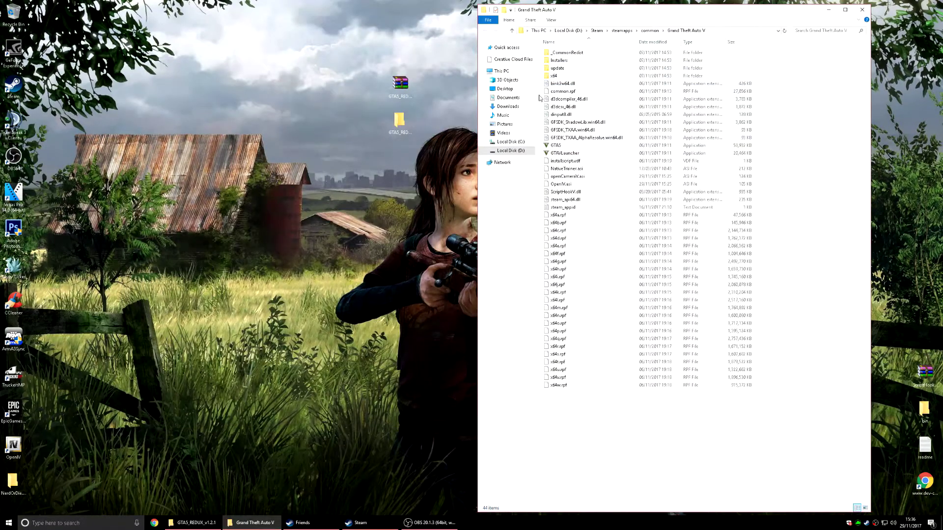
right_click(791, 108)
mouse_move(812, 182)
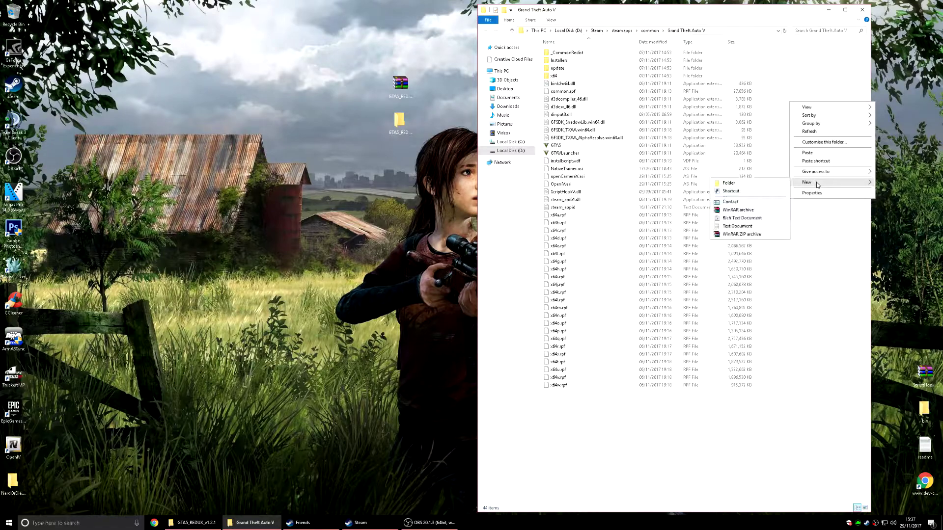
left_click(729, 183)
type("mods")
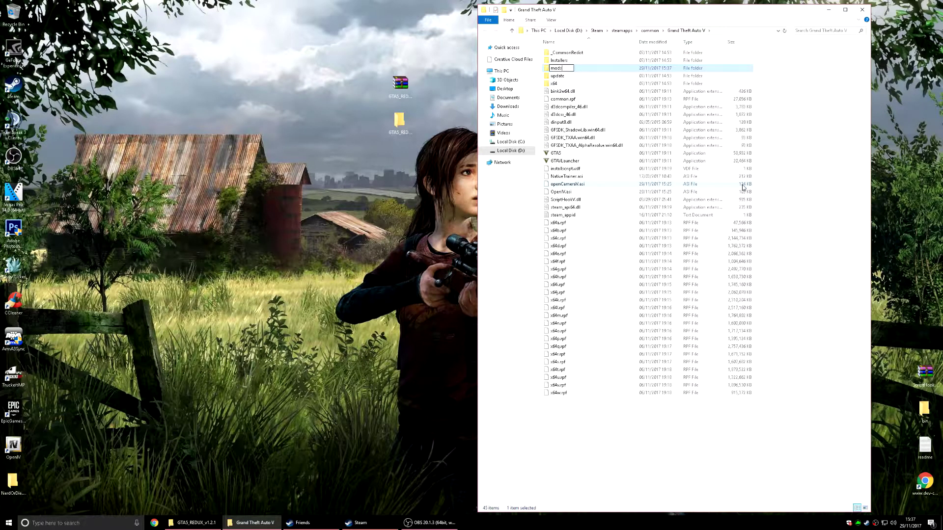
key("Return")
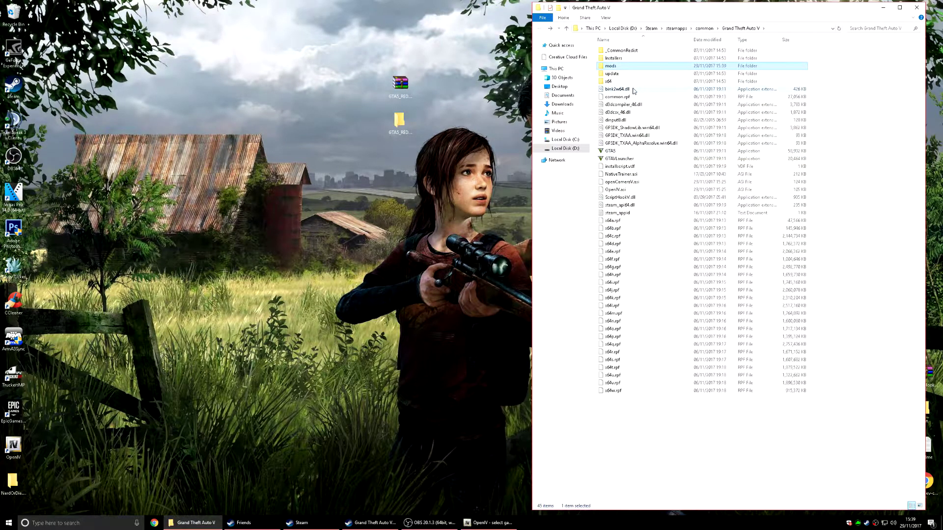
- Copy update, x64, common.rpf and the x64a–x64w .rpf archives into mods
left_click(624, 76)
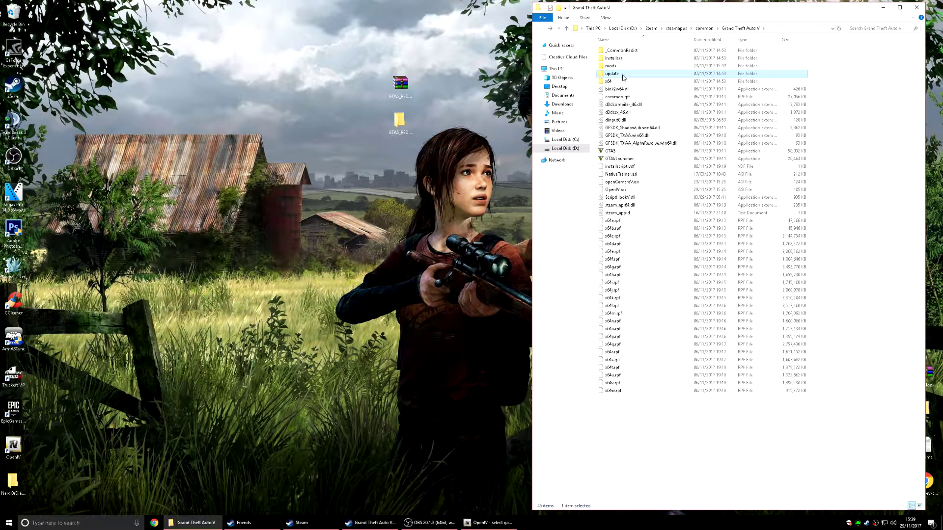
left_click(617, 81, "ctrl")
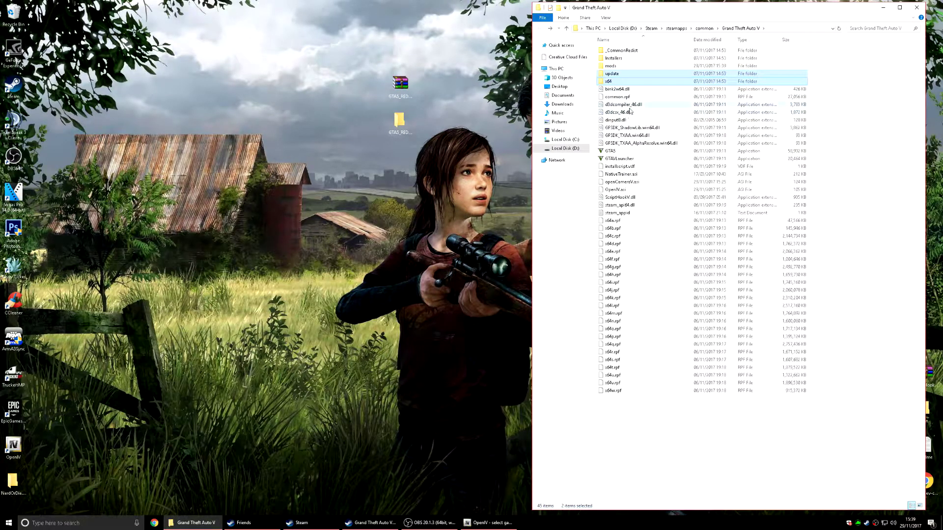
left_click(621, 97, "ctrl")
left_click_drag(654, 430, 625, 223)
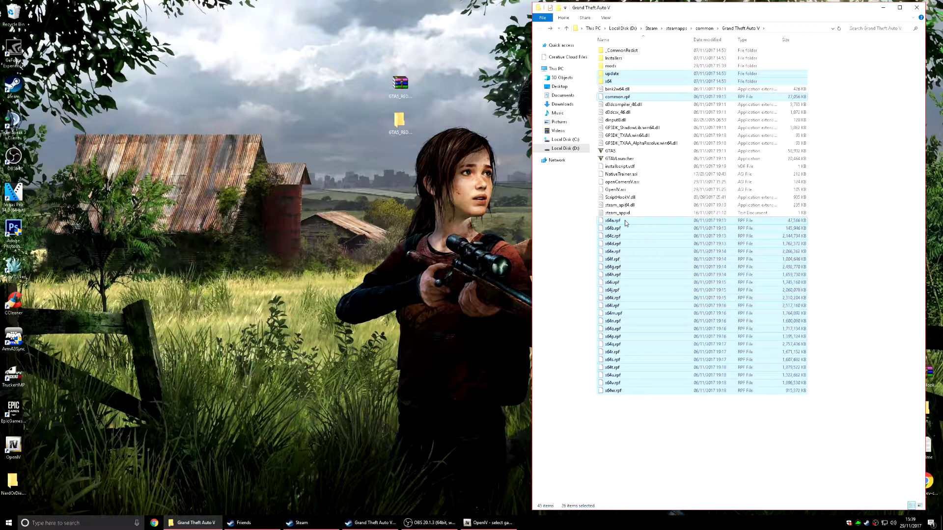
right_click(622, 75)
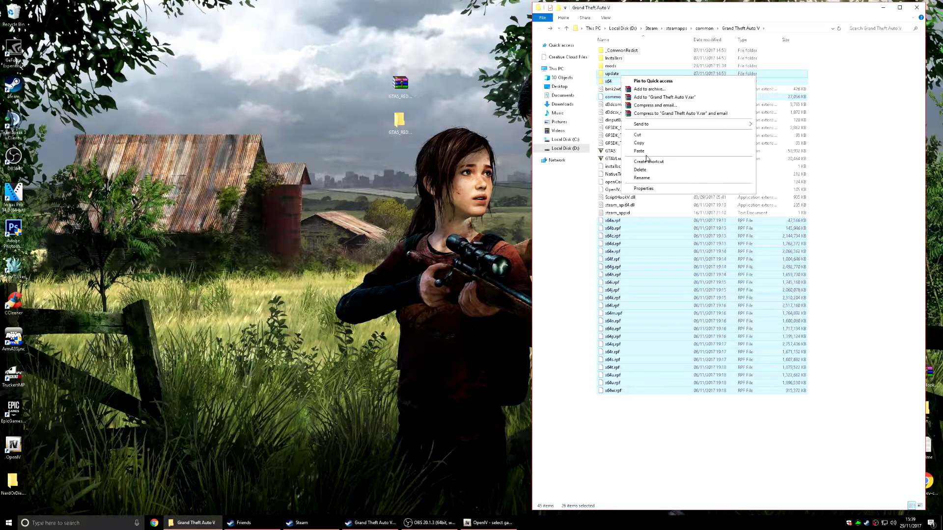
left_click(645, 143)
double_click(624, 67)
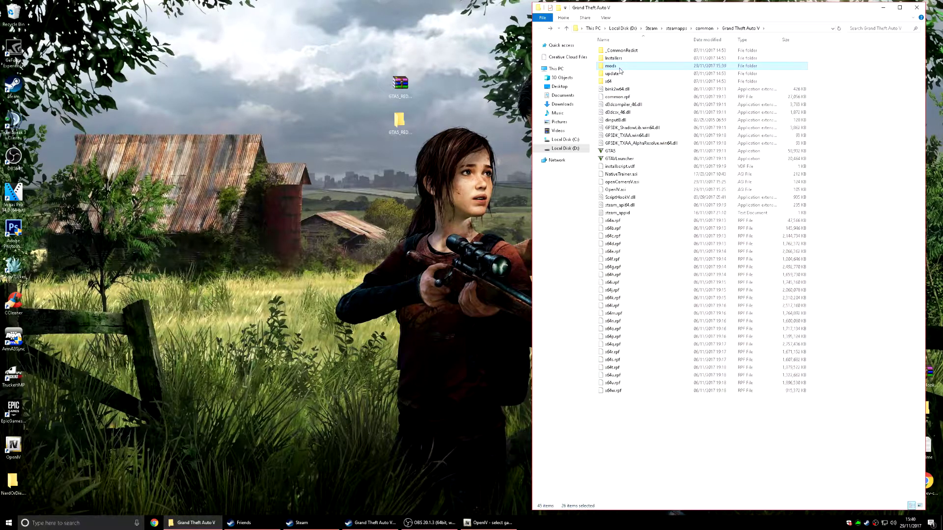
right_click(629, 79)
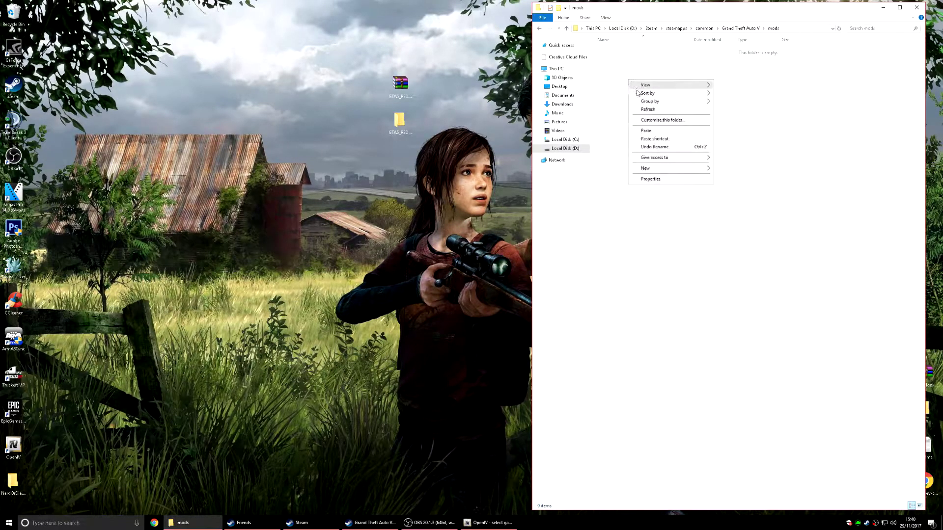
left_click(646, 130)
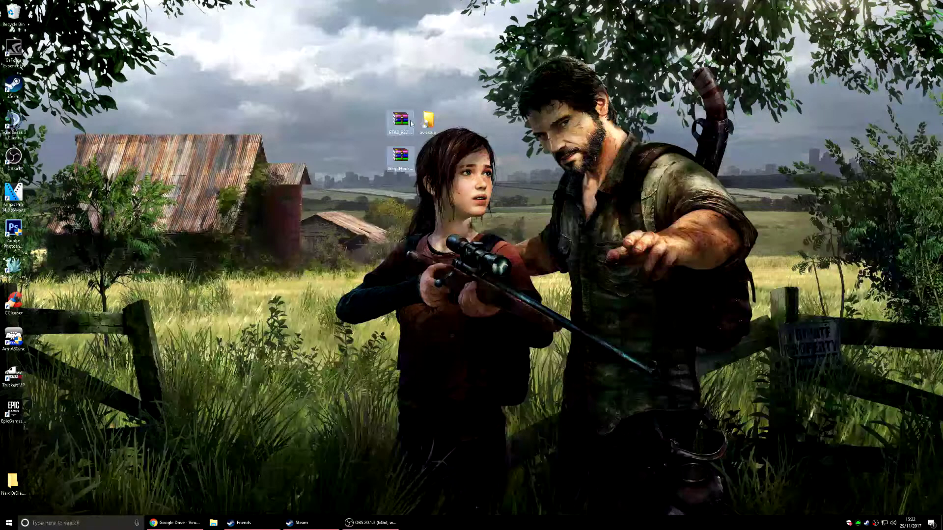
- Install OpenIV in English, accepting the licence and enabling Run OpenIV after installation
left_click_drag(428, 125, 315, 125)
double_click(316, 125)
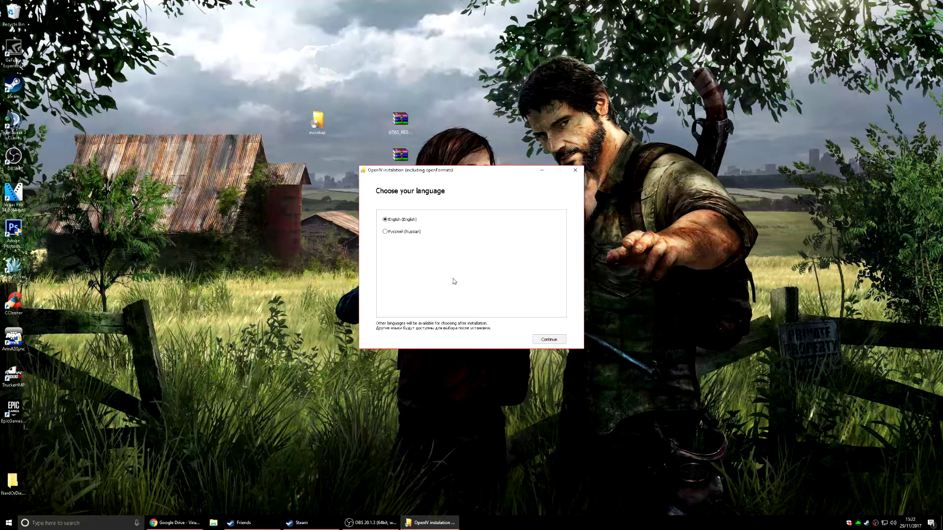
left_click(548, 339)
left_click(406, 334)
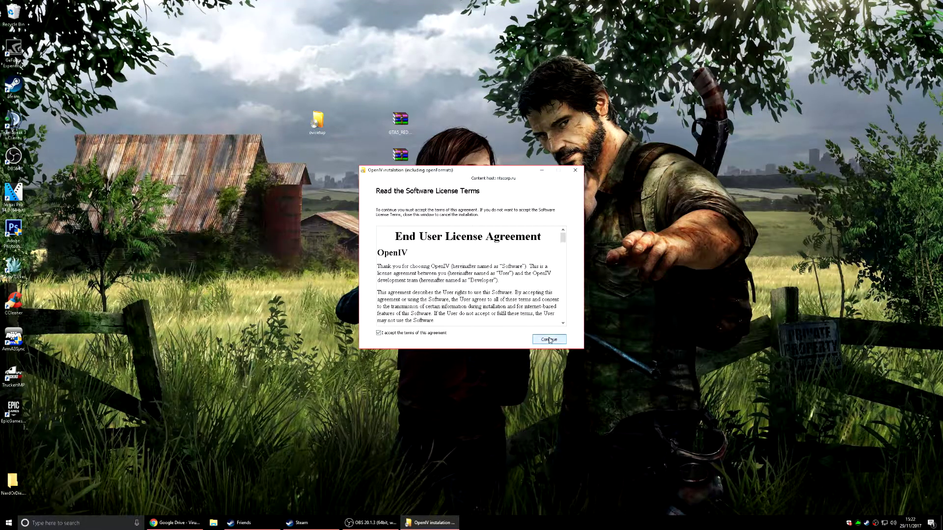
left_click(549, 339)
left_click(414, 255)
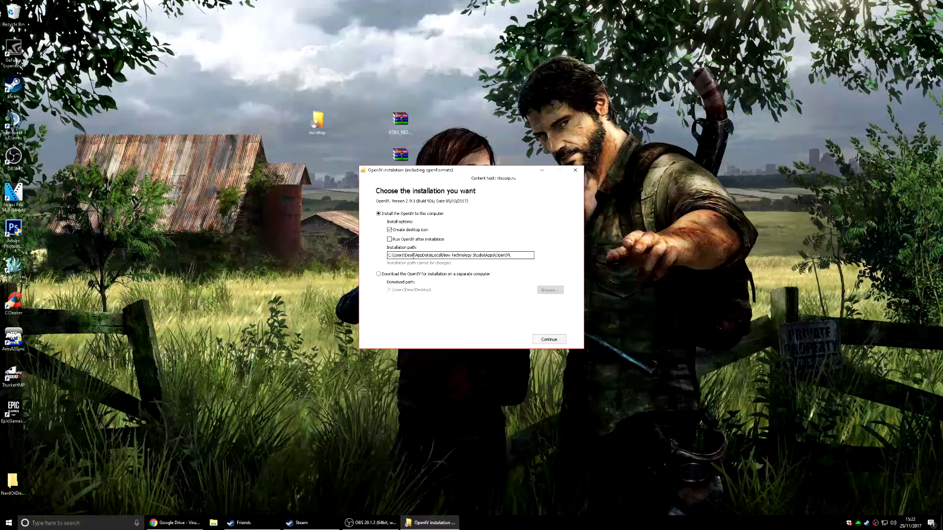
left_click(389, 239)
left_click(549, 339)
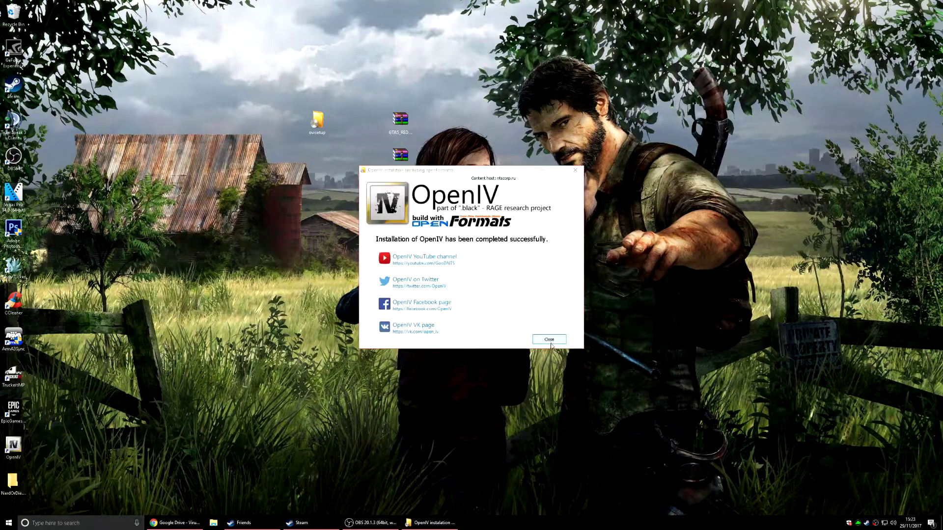
left_click(548, 339)
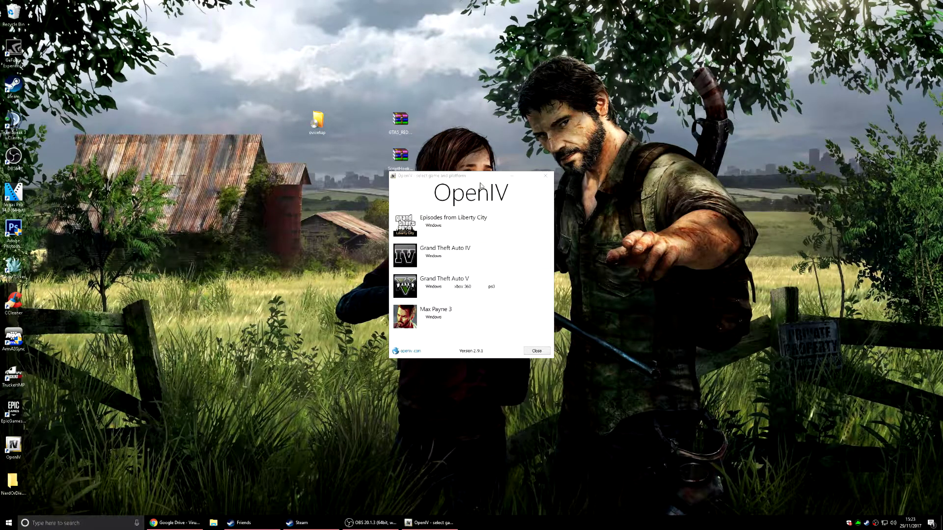
- Extract the GTA5_REDUX archive onto the desktop
left_click_drag(474, 181, 544, 116)
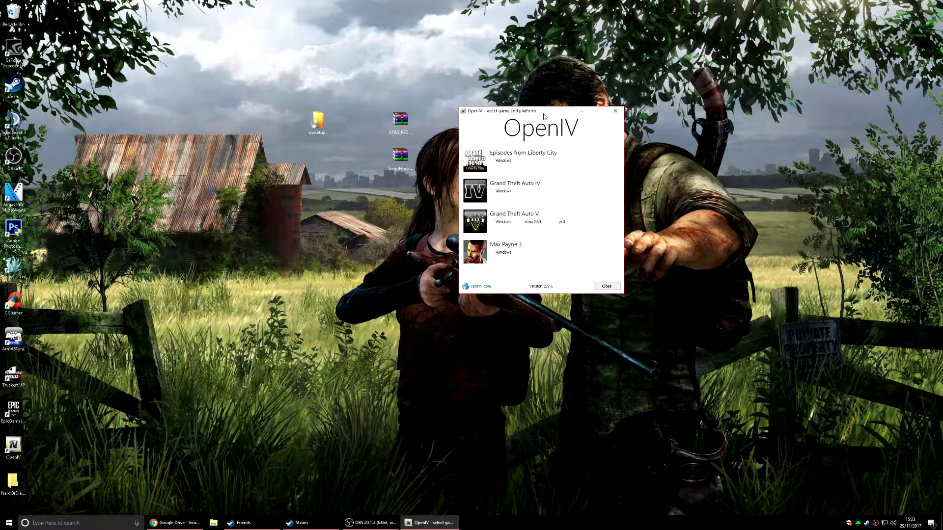
right_click(399, 163)
left_click(352, 236)
left_click_drag(58, 102, 236, 132)
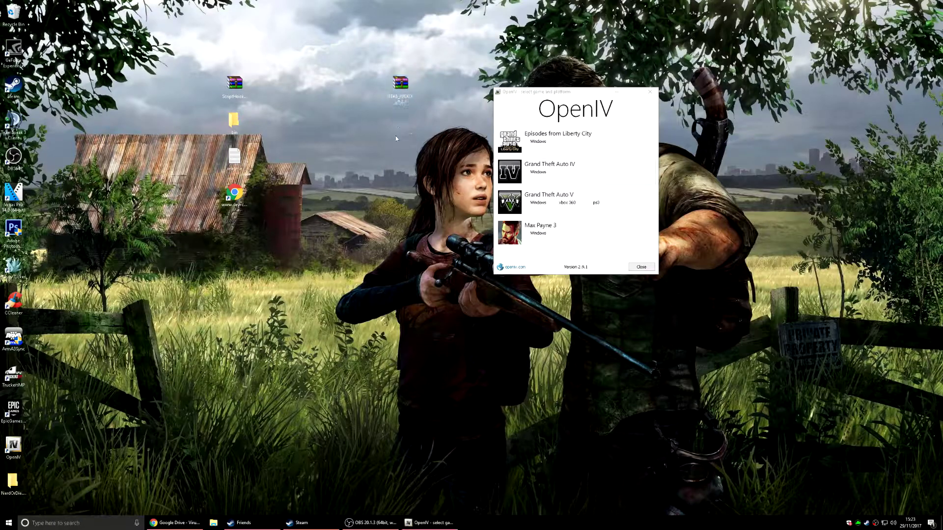
right_click(394, 90)
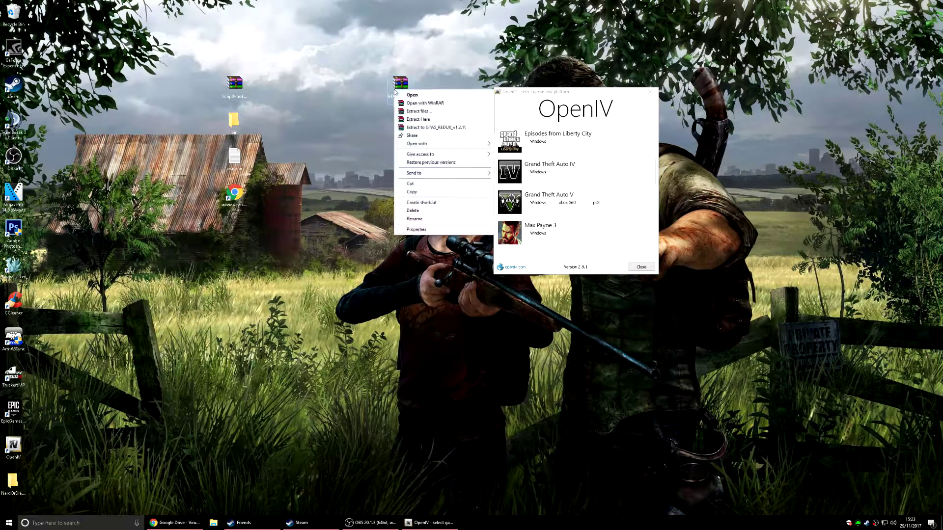
left_click(381, 101)
right_click(393, 88)
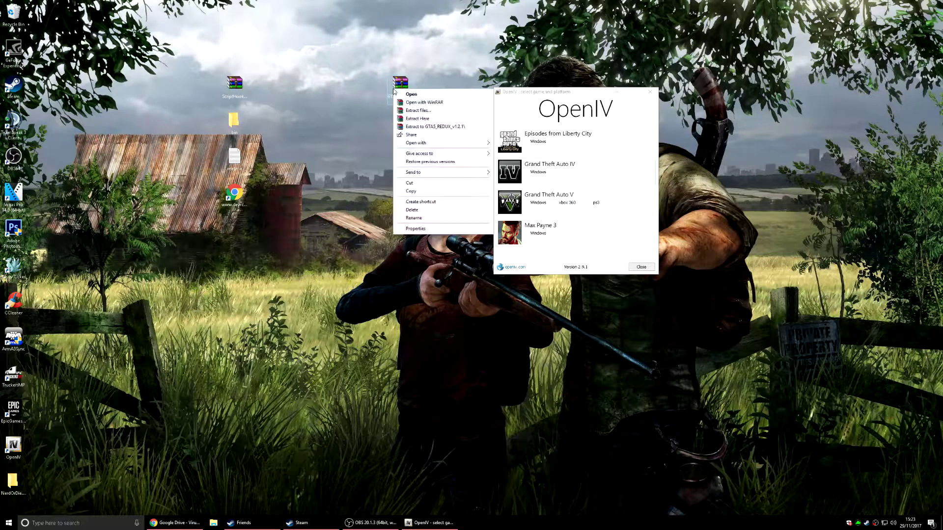
left_click(416, 119)
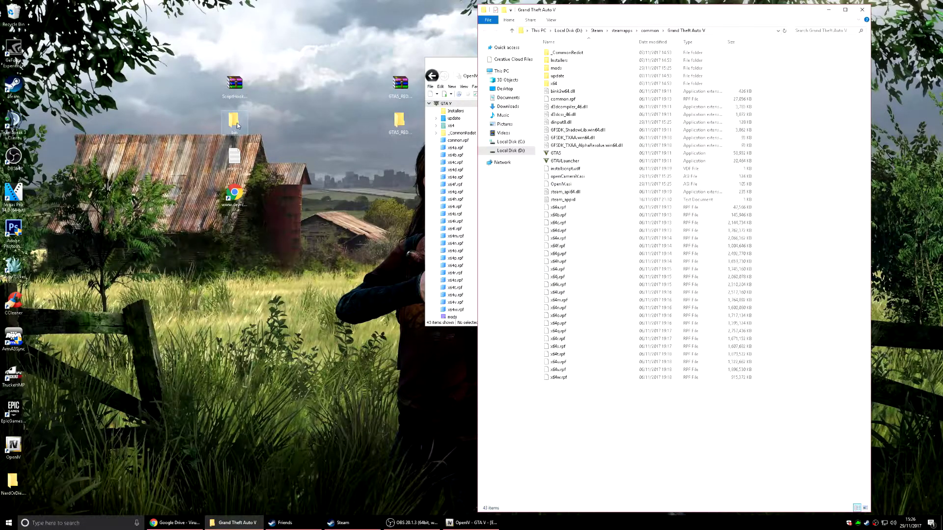
- Copy dinput8.dll, NativeTrainer.asi and ScriptHookV.dll from bin into the game folder
double_click(234, 120)
left_click_drag(653, 12, 199, 9)
left_click_drag(122, 78, 806, 158)
- Replace the existing game files and switch OpenIV into Edit mode
left_click(221, 204)
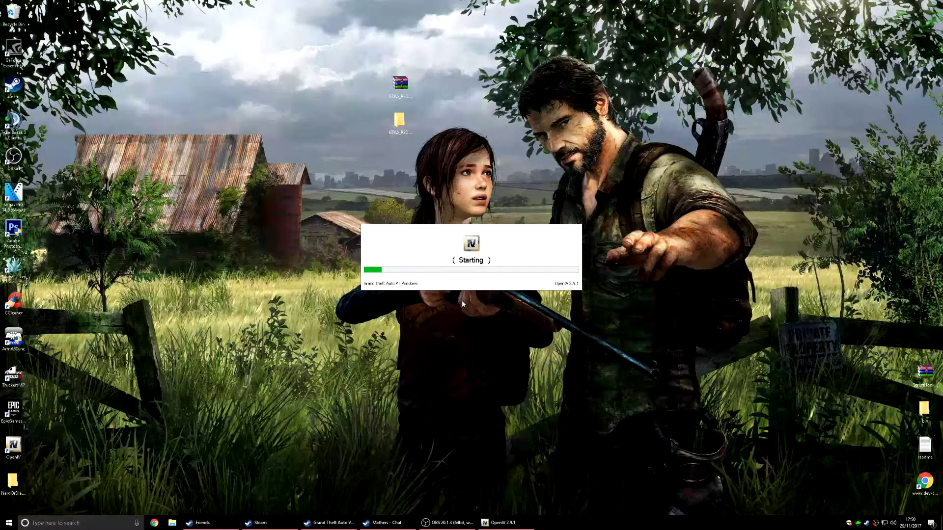
left_click(575, 147)
left_click(495, 286)
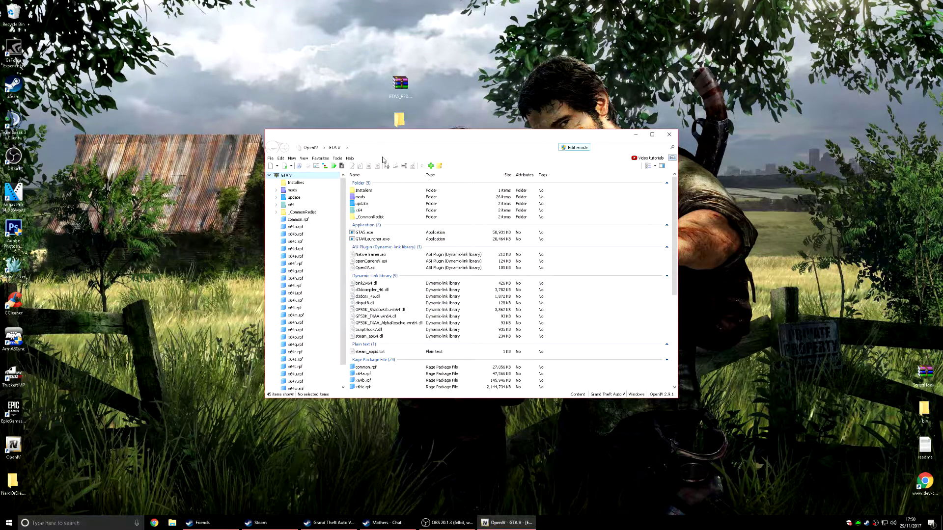
- Install REDUX_INSTALLER_v1.2.1.oiv with the Package Installer, targeting the mods folder
left_click(336, 159)
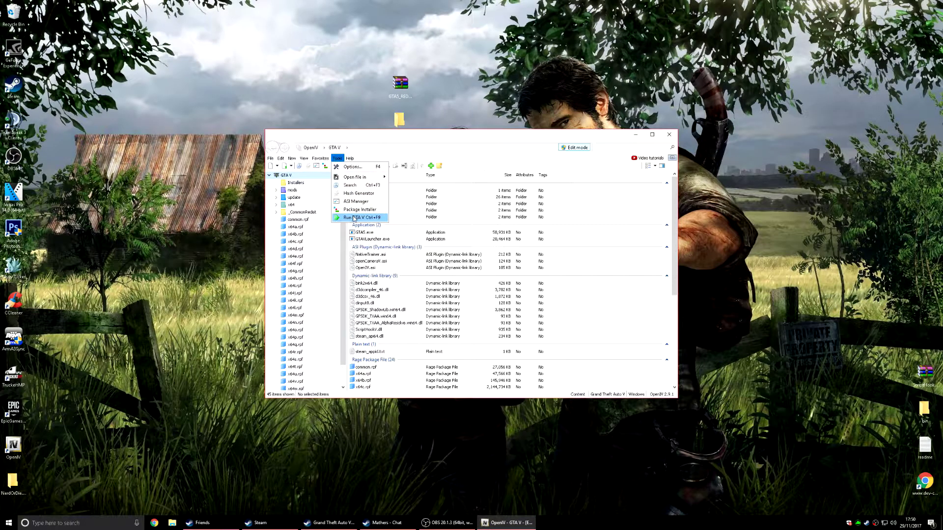
left_click(358, 210)
left_click(358, 208)
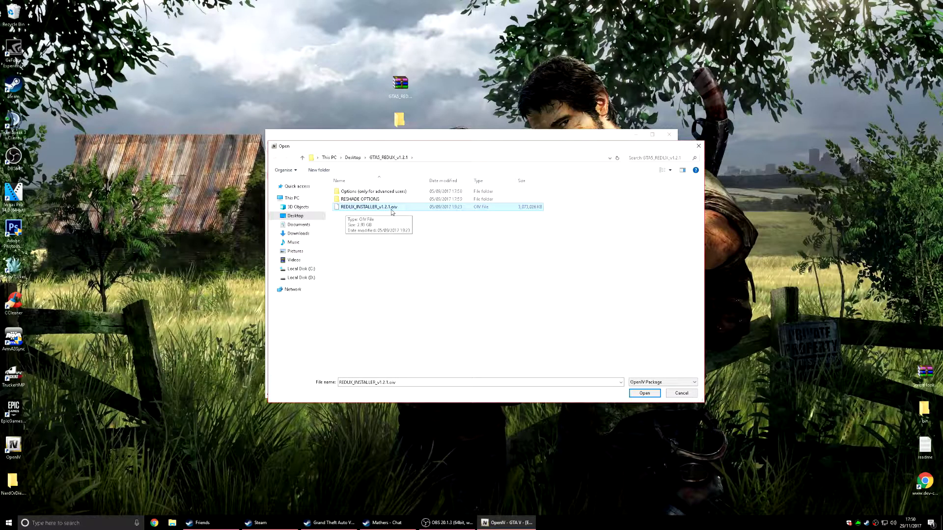
left_click(638, 393)
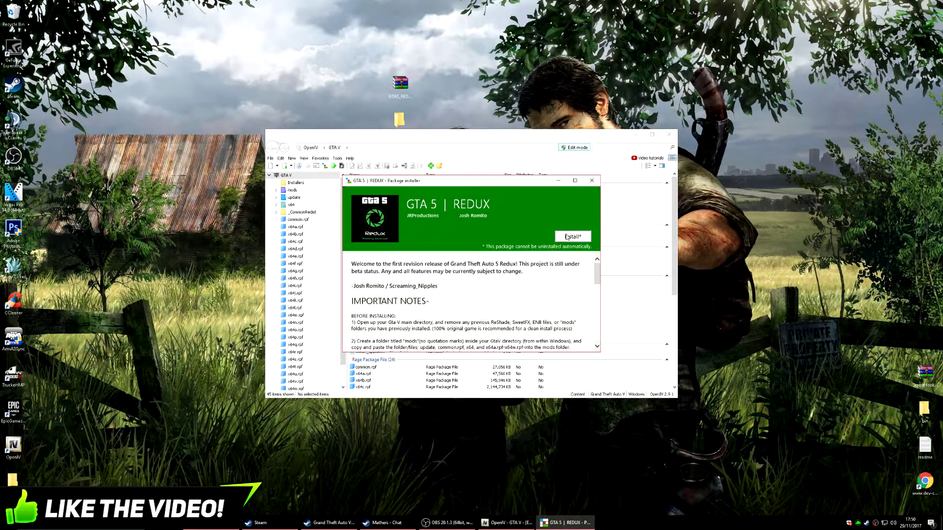
left_click(567, 238)
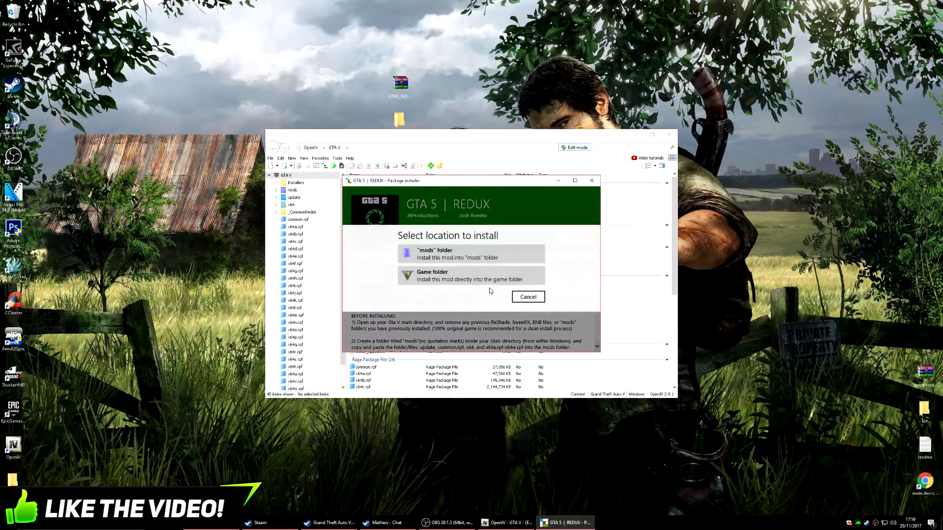
left_click(437, 254)
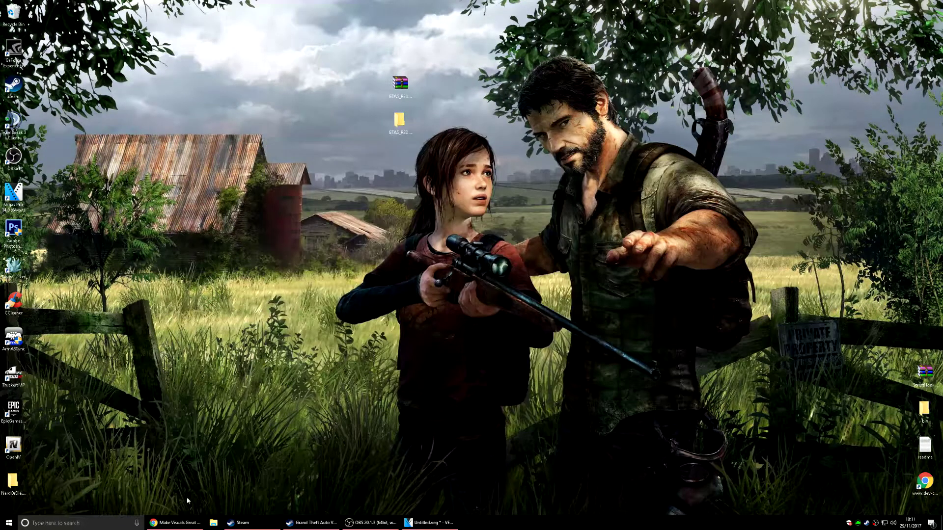
- Move the Make_Visuals_Great_Again v2.65, LA_ROADS, Water 1.6 and NaturalVision Remastered archives from Downloads to the desktop
key("super+e")
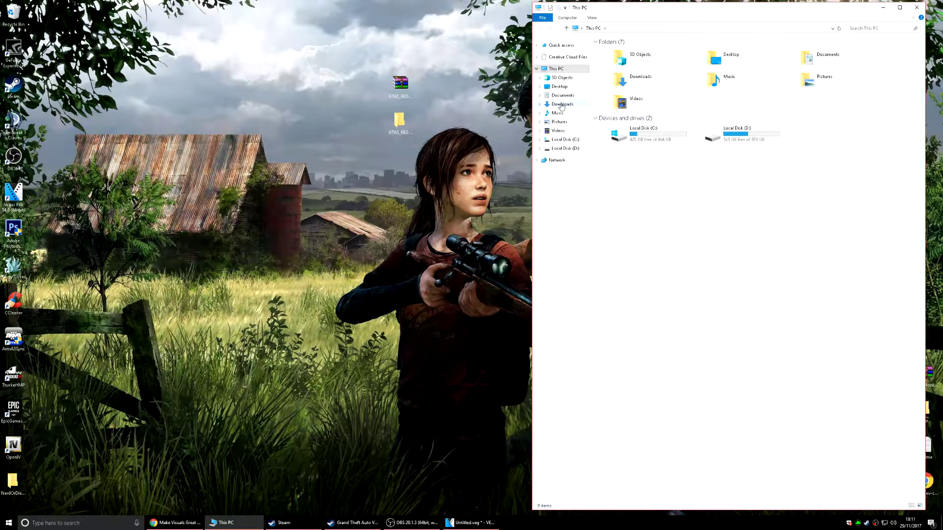
left_click(561, 105)
left_click_drag(692, 126, 344, 274)
left_click_drag(656, 124, 400, 268)
left_click_drag(656, 56, 428, 267)
left_click_drag(655, 64, 483, 234)
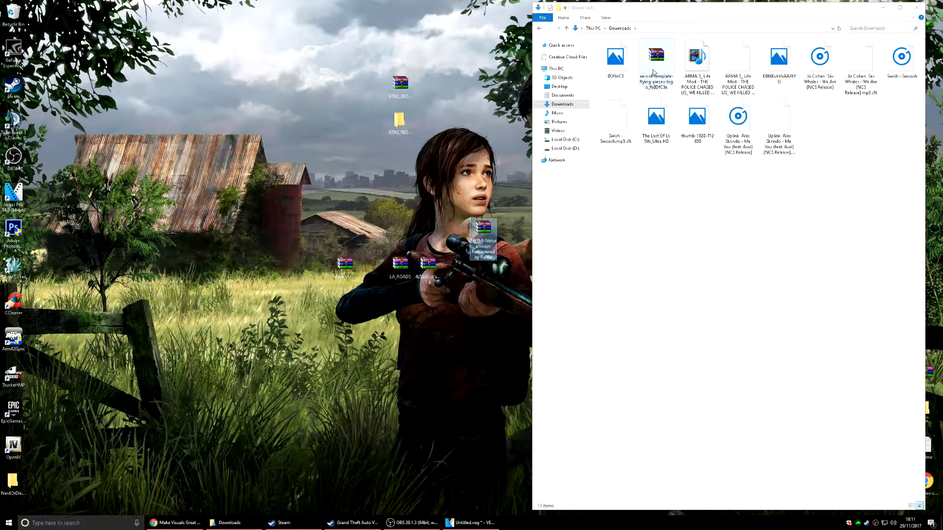
- Extract the NaturalVision Remastered archive onto the desktop with WinRAR Extract Here and group the extracted files
left_click(839, 135)
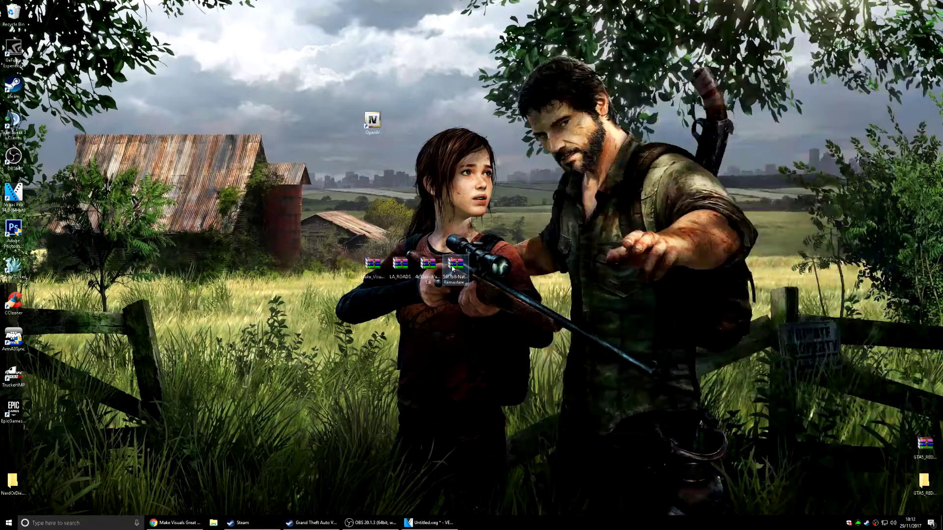
left_click_drag(456, 269, 205, 267)
right_click(201, 265)
left_click(216, 307)
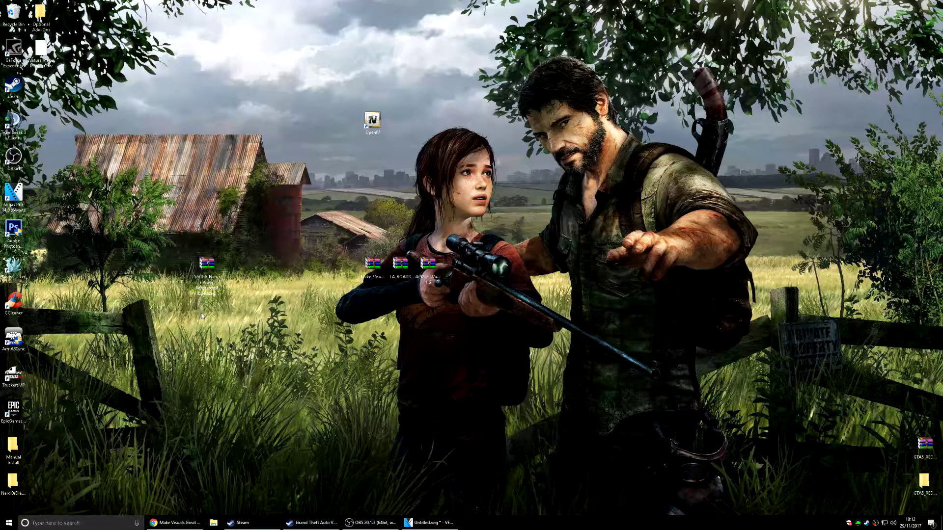
left_click_drag(47, 115, 207, 309)
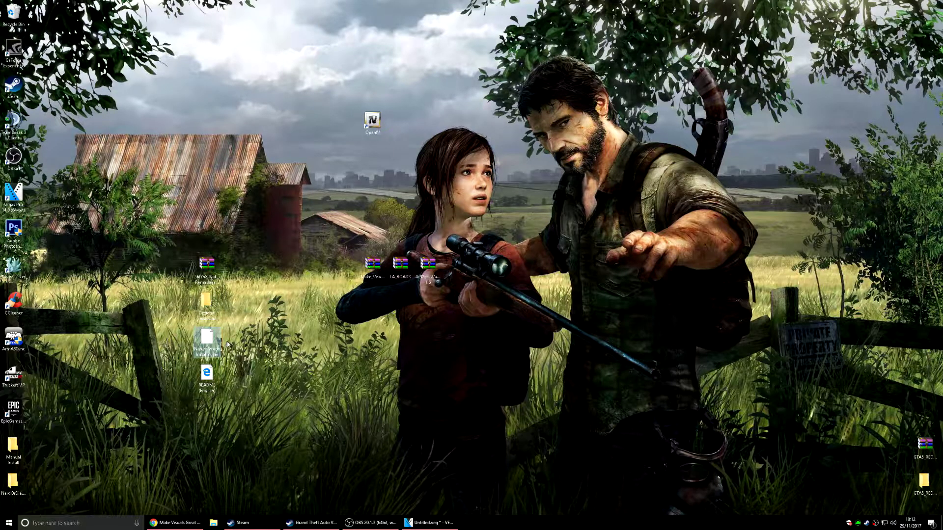
- Launch OpenIV for GTA V Windows and switch on Edit mode
double_click(379, 127)
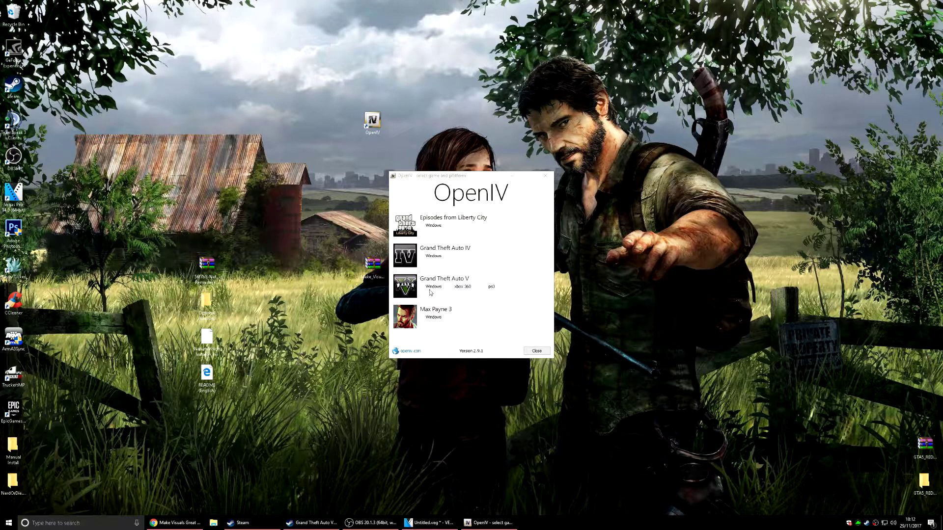
left_click(431, 287)
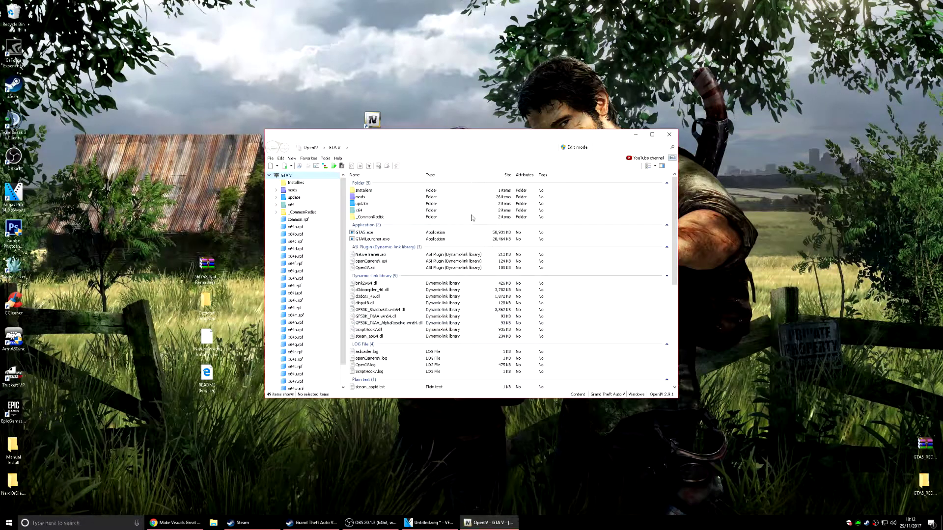
left_click(574, 147)
left_click(496, 285)
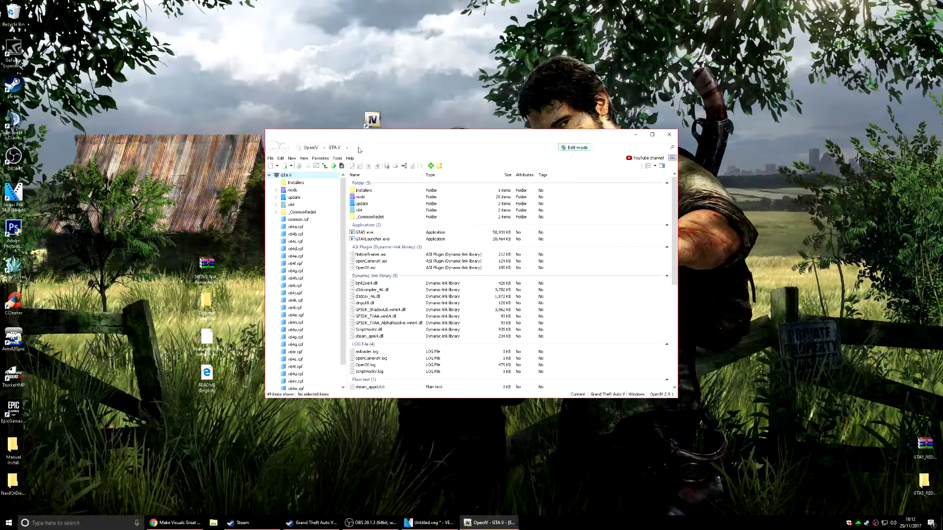
- In the Package Installer, browse to the desktop's Optional Add-Ons\4. Texture Overhaul Pack folder
left_click(337, 159)
left_click(363, 205)
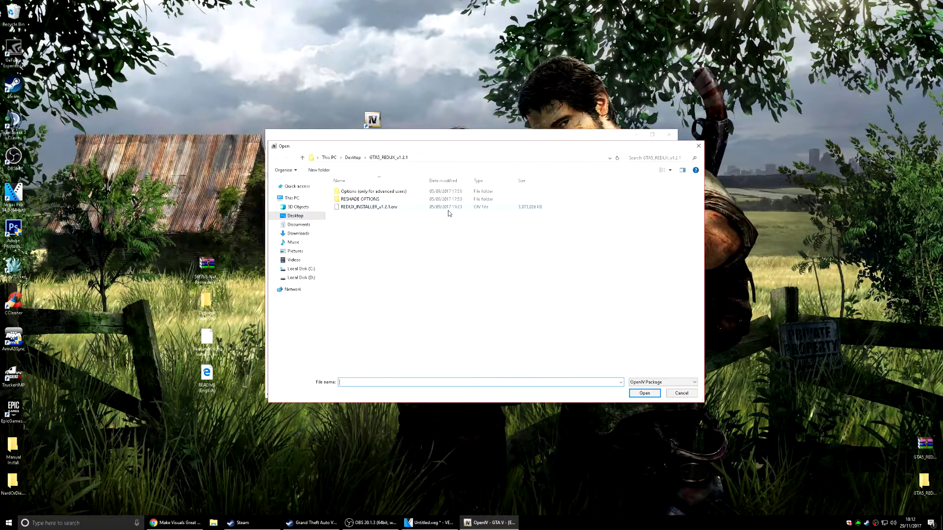
left_click(296, 216)
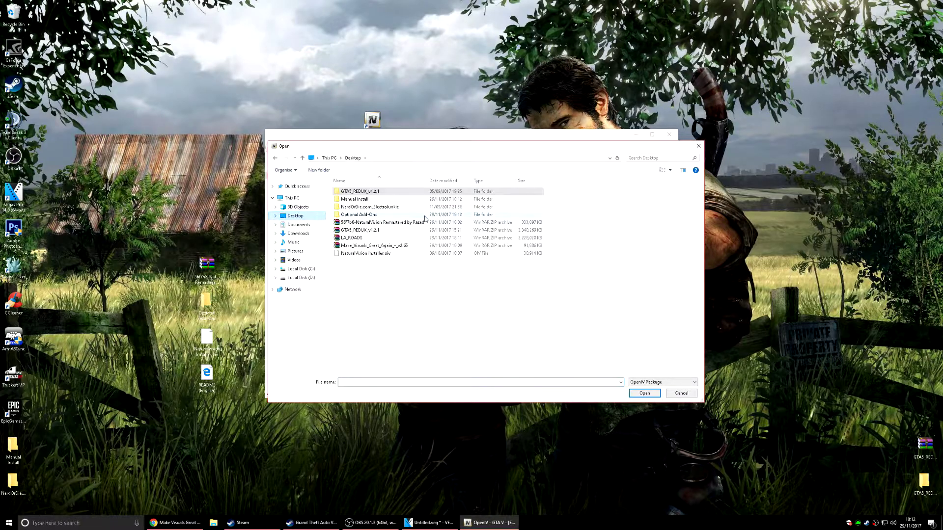
double_click(365, 215)
double_click(370, 207)
left_click(274, 158)
left_click(372, 216)
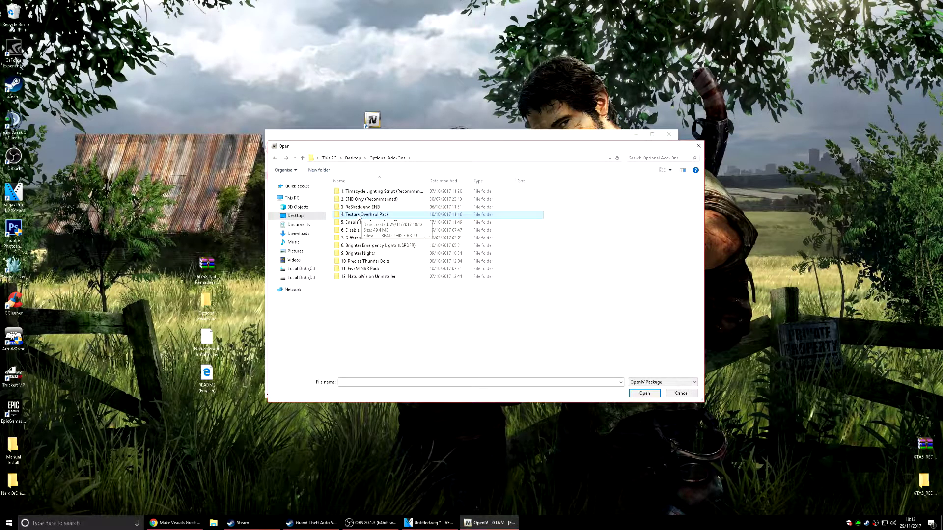
double_click(360, 218)
- Load Texture Overhaul Pack - Installer.oiv and install it into the mods folder
left_click(375, 193)
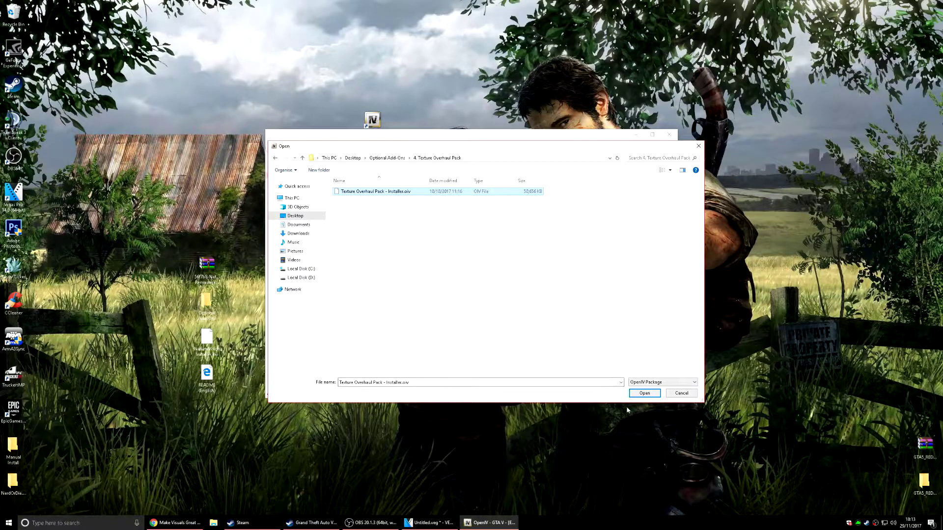
left_click(643, 393)
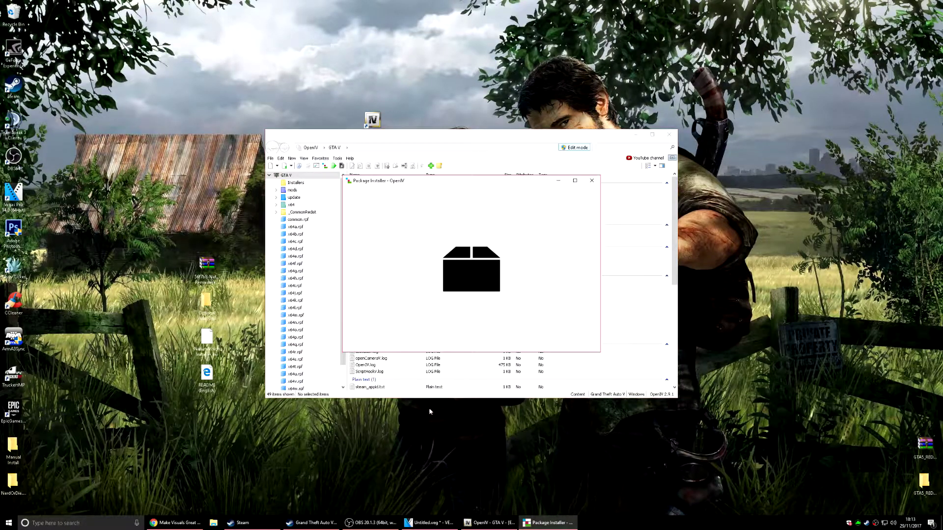
left_click(572, 239)
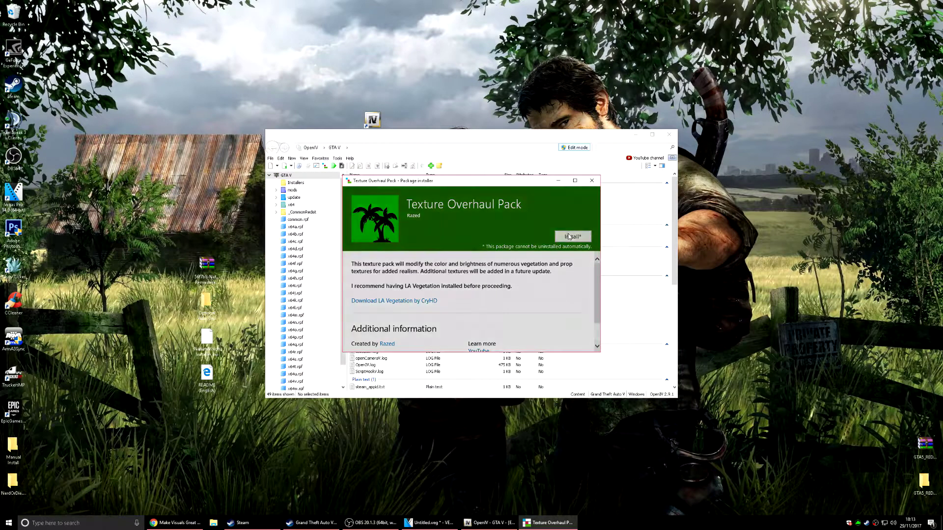
left_click(457, 256)
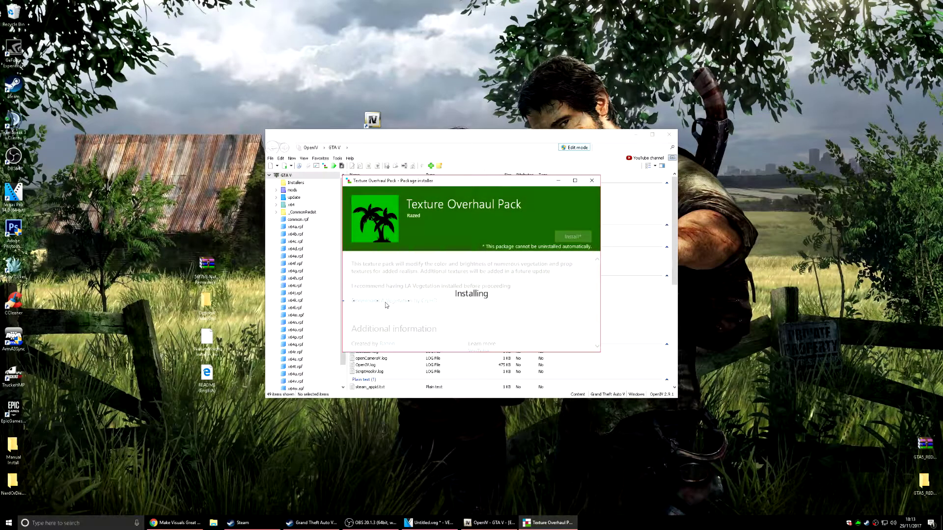